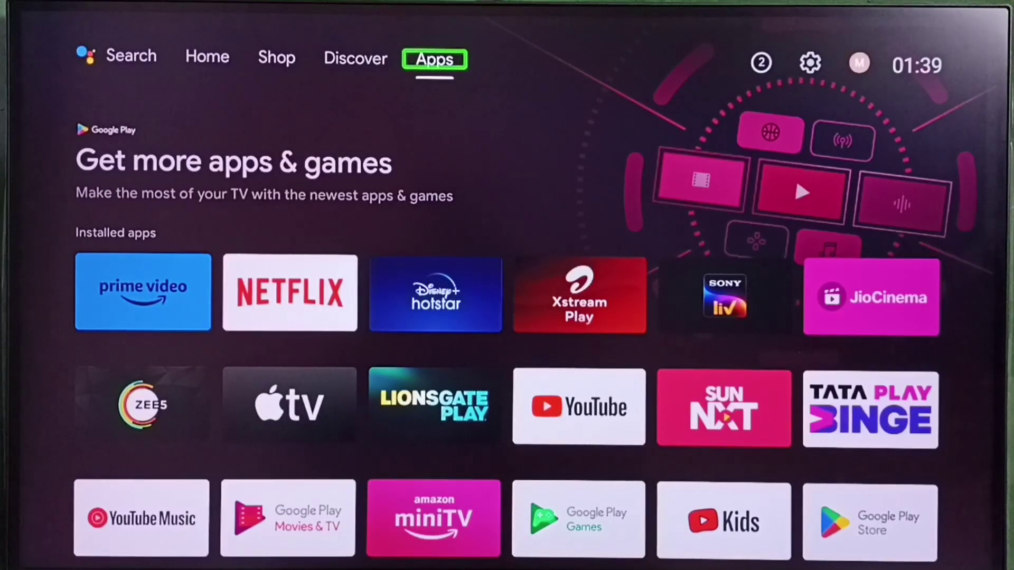
Move focus right past Notifications to the Settings gear on the home screen.
key(Right)
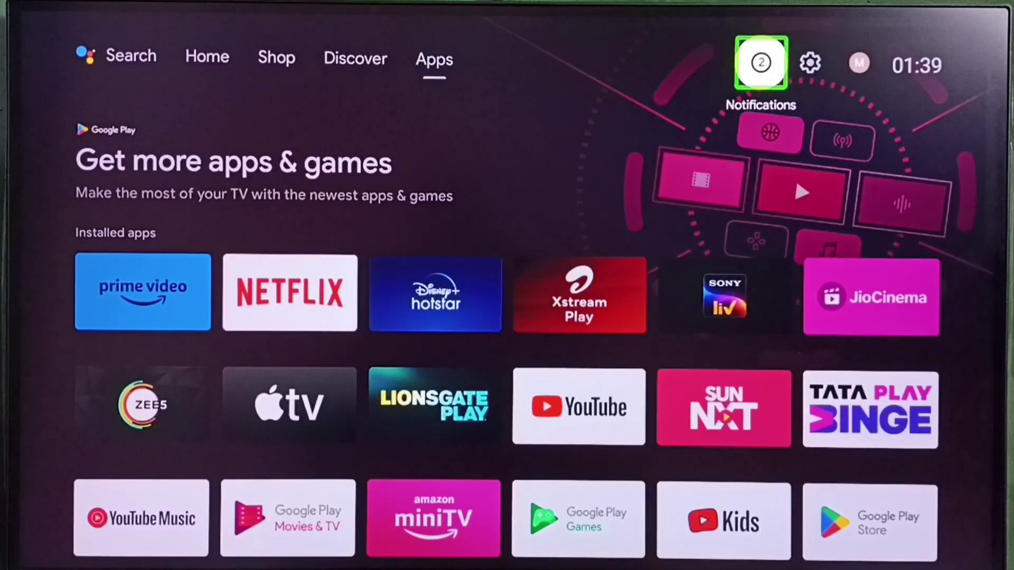
key(Right)
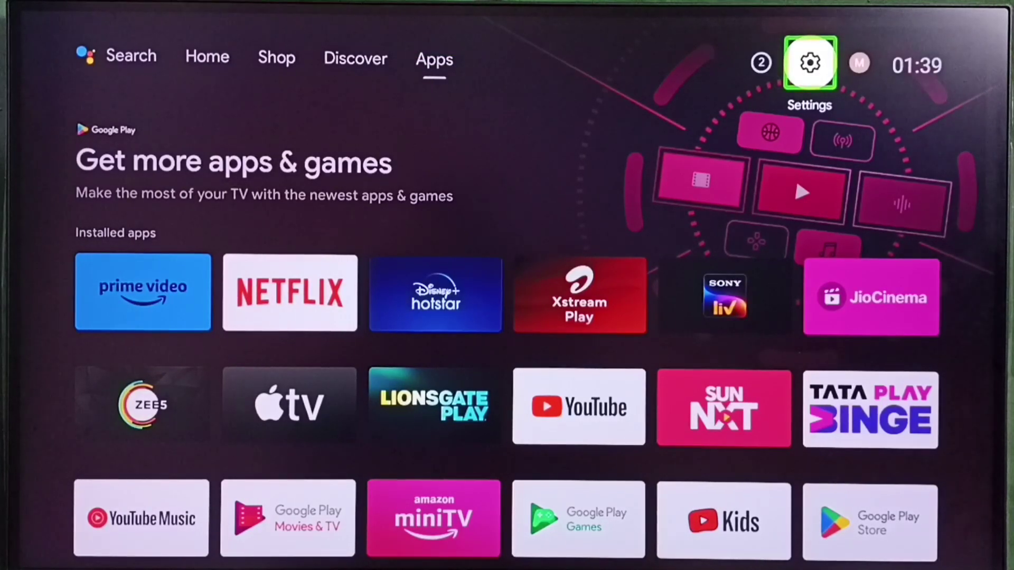
Open Settings and go into Device Preferences > Storage.
key(Return)
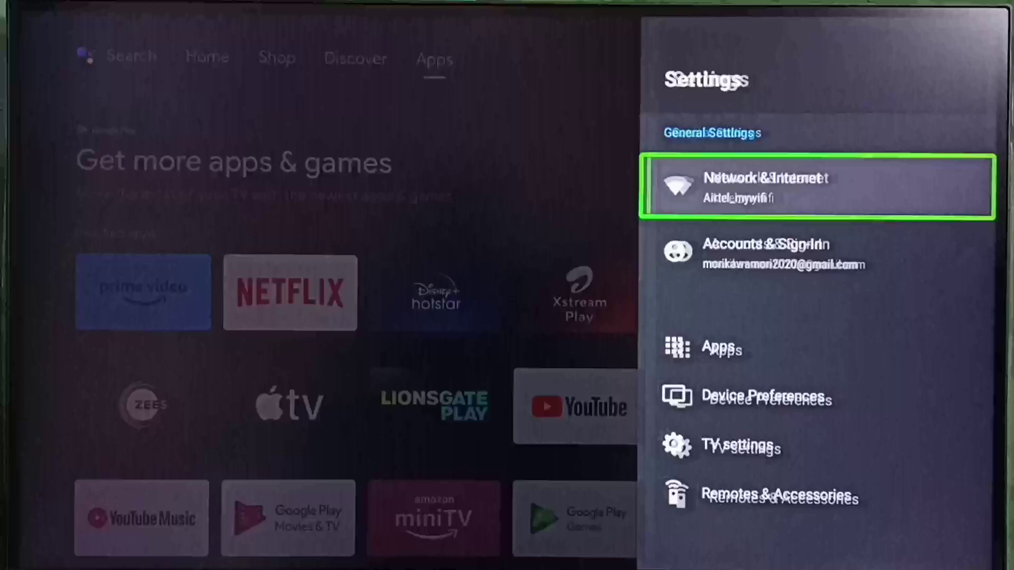
key(Down)
key(Down)
key(Down)
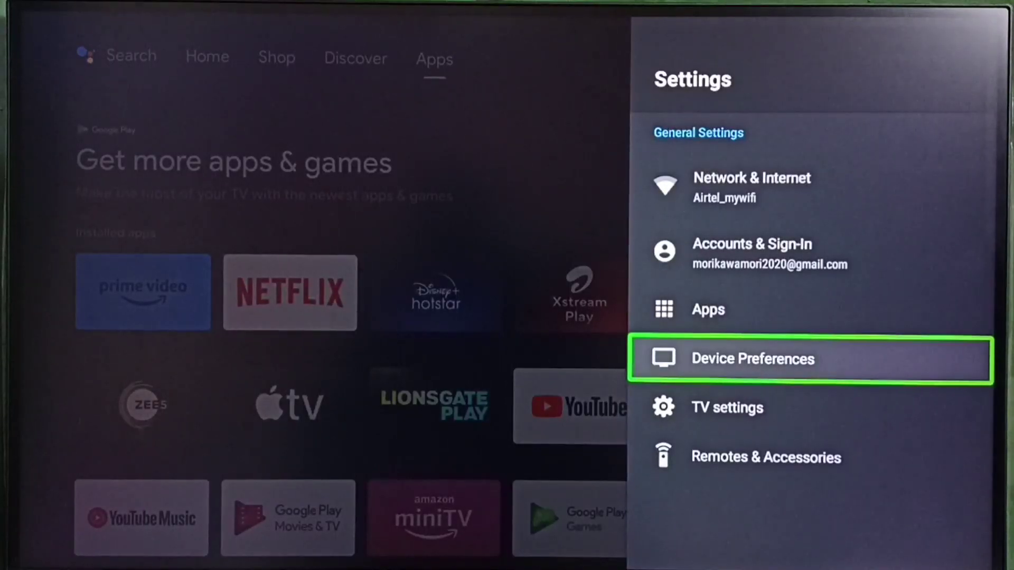
key(Return)
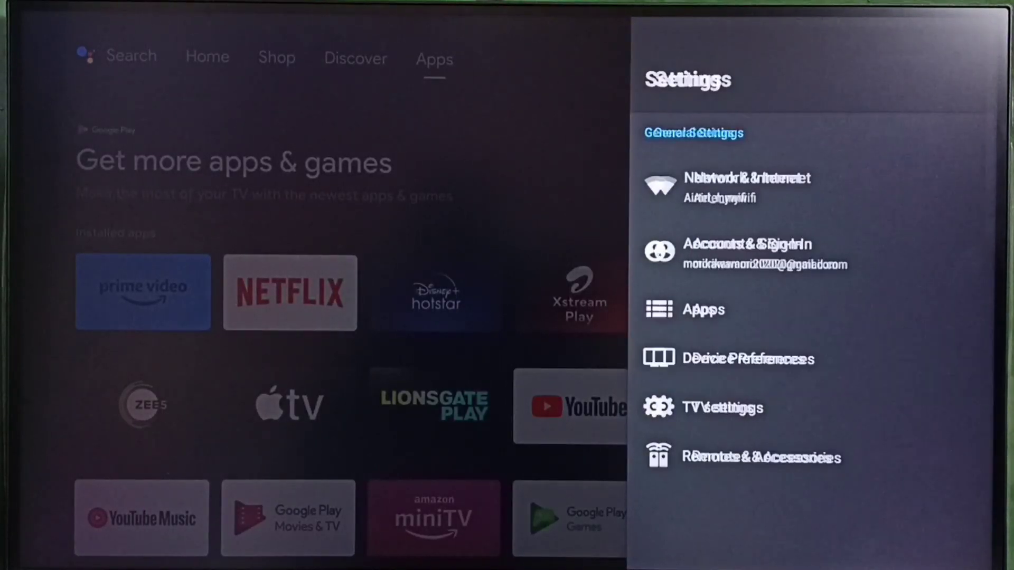
key(Down)
key(Down)
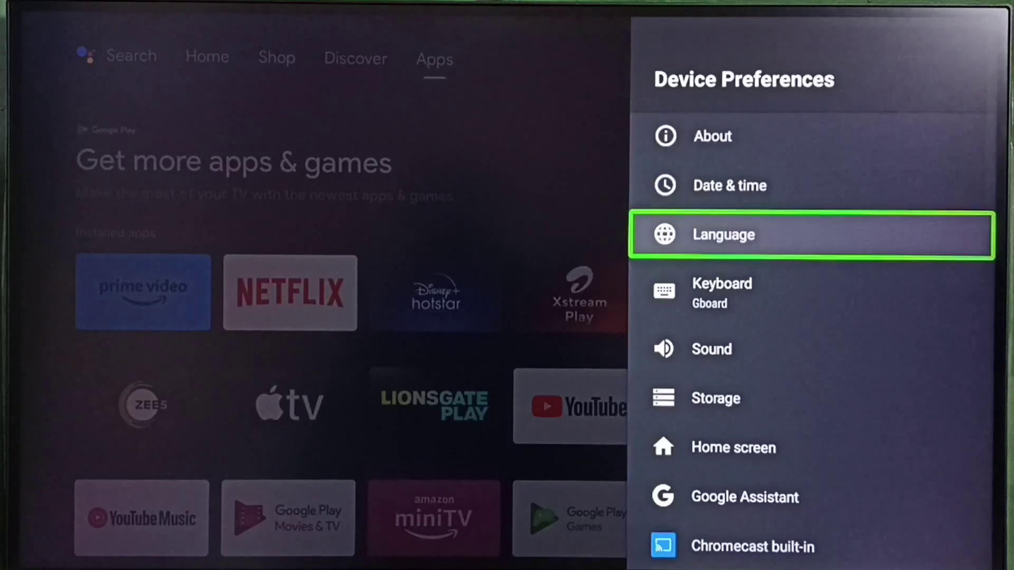
key(Down)
key(Down)
key(Down)
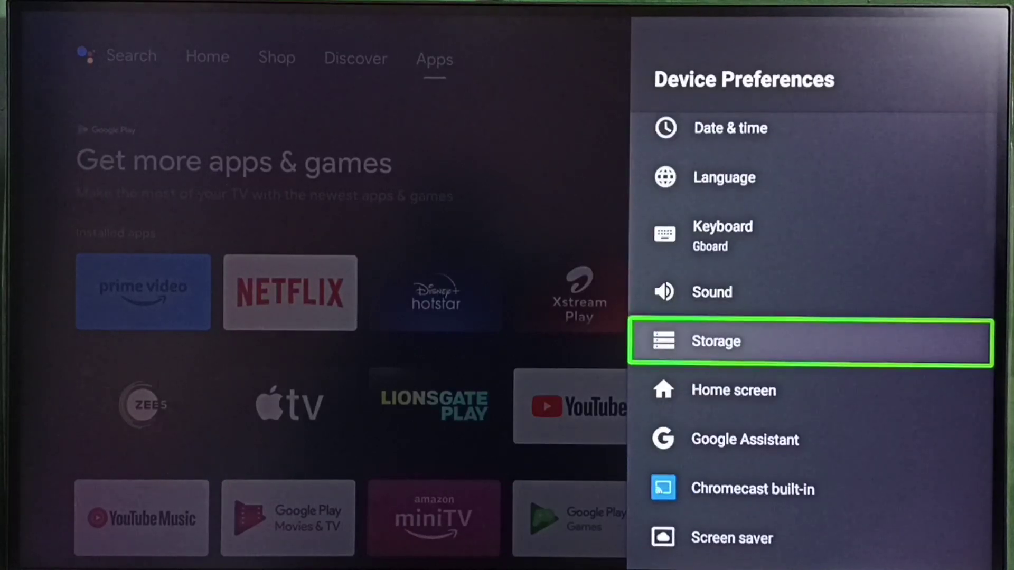
key(Return)
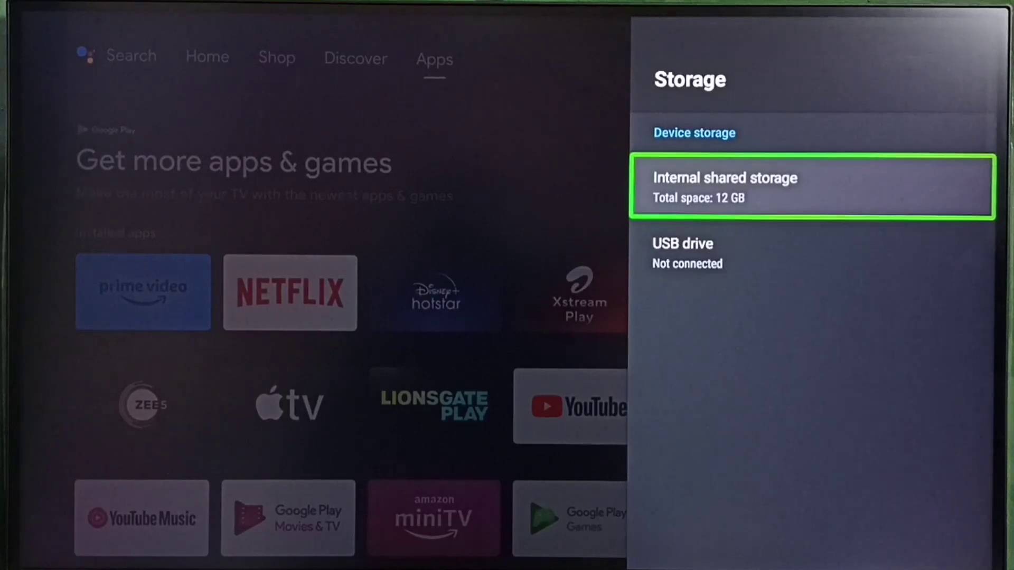
Open Internal shared storage and bring up the Clear cached data prompt.
key(Return)
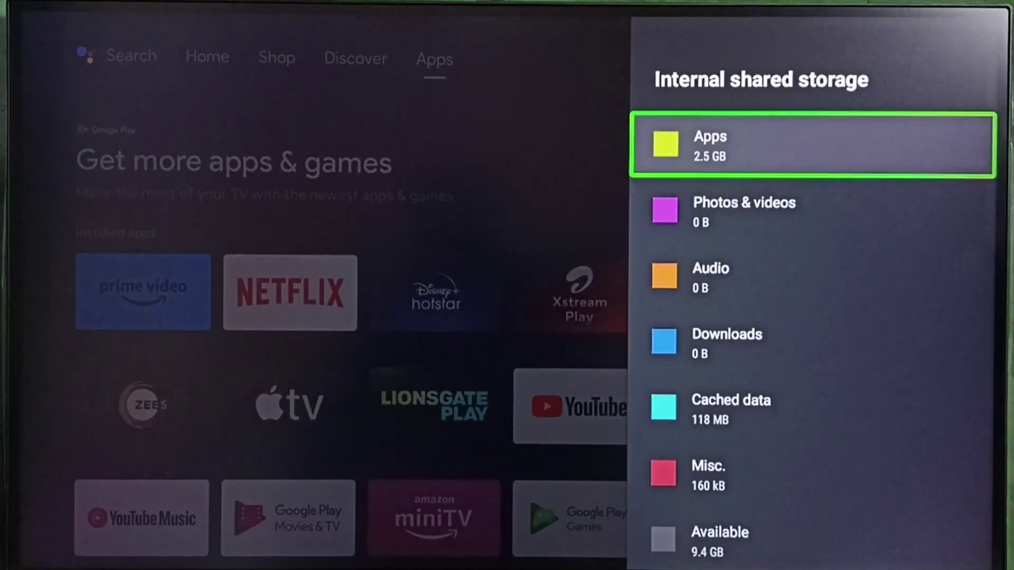
key(Down)
key(Down)
key(Down)
key(Down)
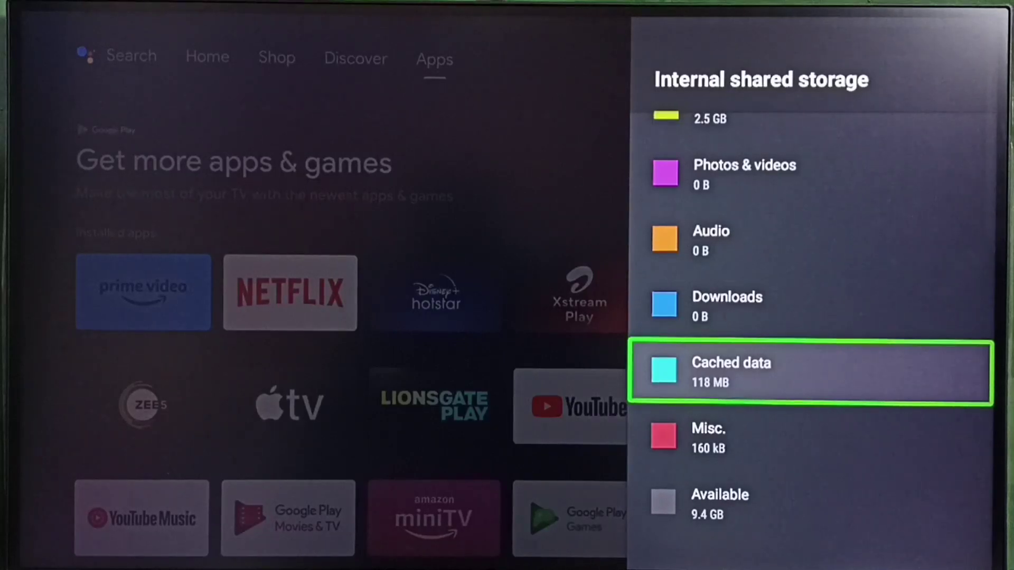
key(Return)
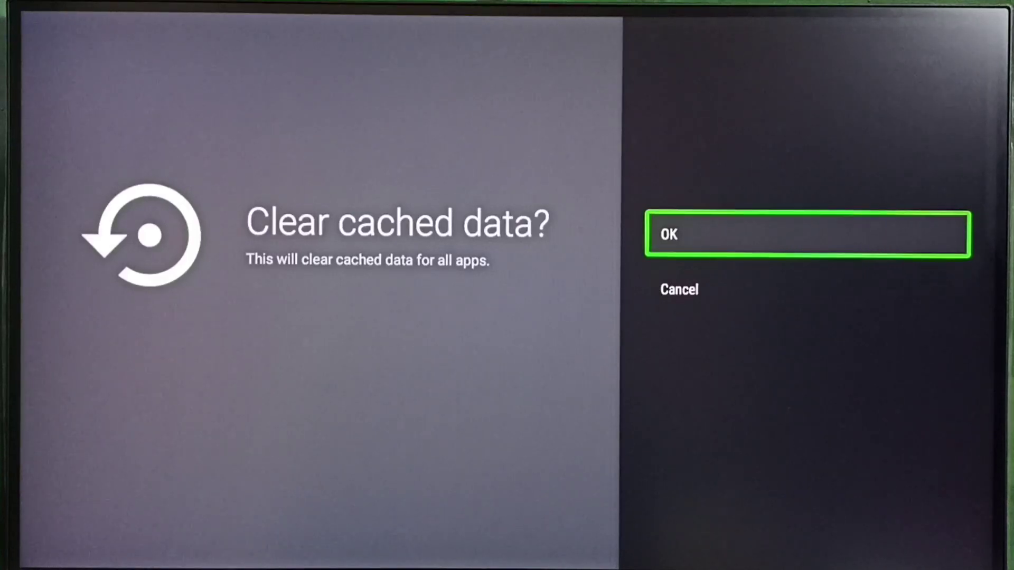
Confirm OK to clear all apps' cached data, leaving Cached data at 118 MB.
key(Return)
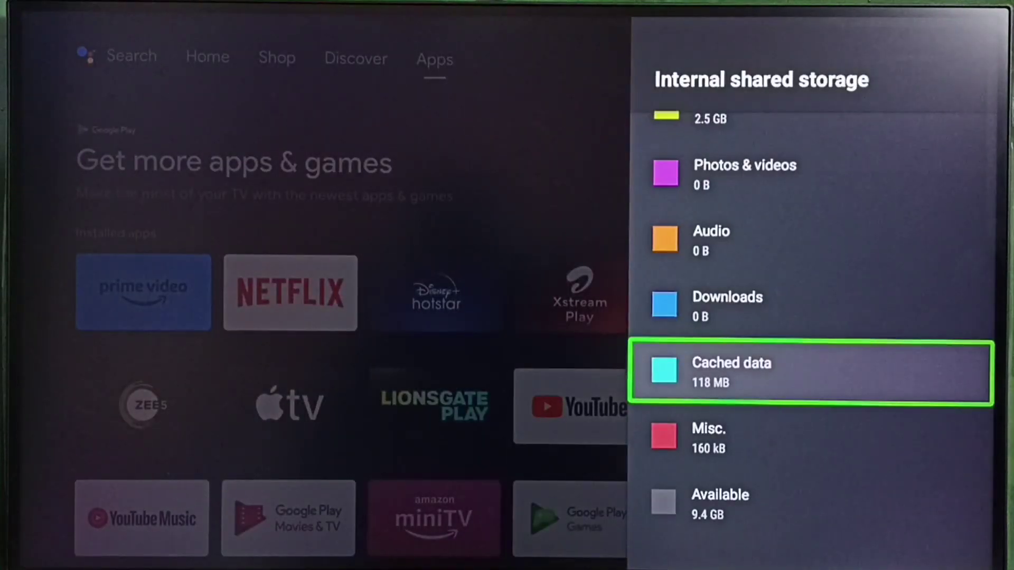